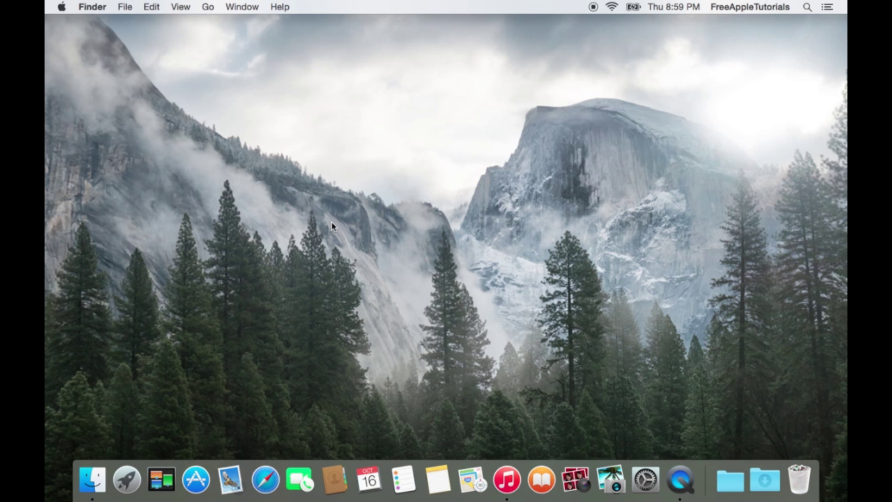
Launch the App Store, scroll through the storefront briefly, then quit it.
{"action": "left_click_drag", "start_coordinate": [281, 130], "coordinate": [537, 271]}
{"action": "left_click", "coordinate": [196, 479]}
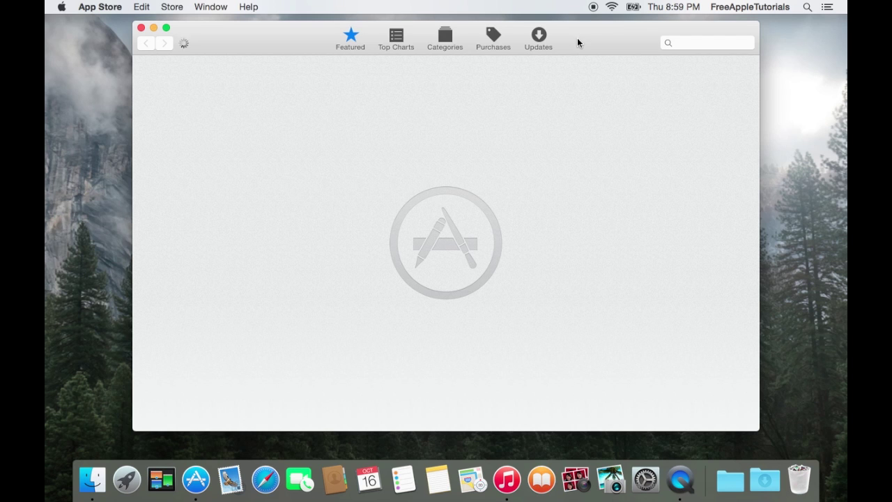
{"action": "left_click_drag", "start_coordinate": [578, 39], "coordinate": [583, 33]}
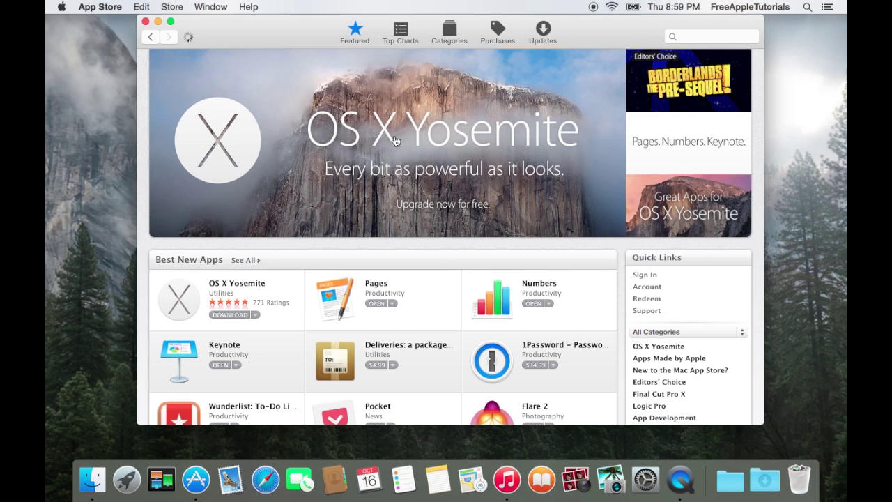
{"action": "scroll", "coordinate": [392, 139], "scroll_direction": "down", "scroll_amount": 10}
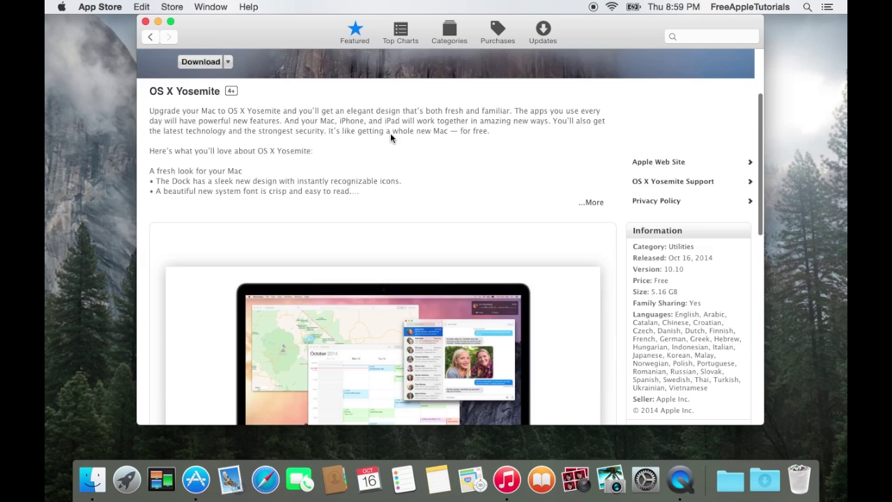
{"action": "scroll", "coordinate": [391, 137], "scroll_direction": "down", "scroll_amount": 5}
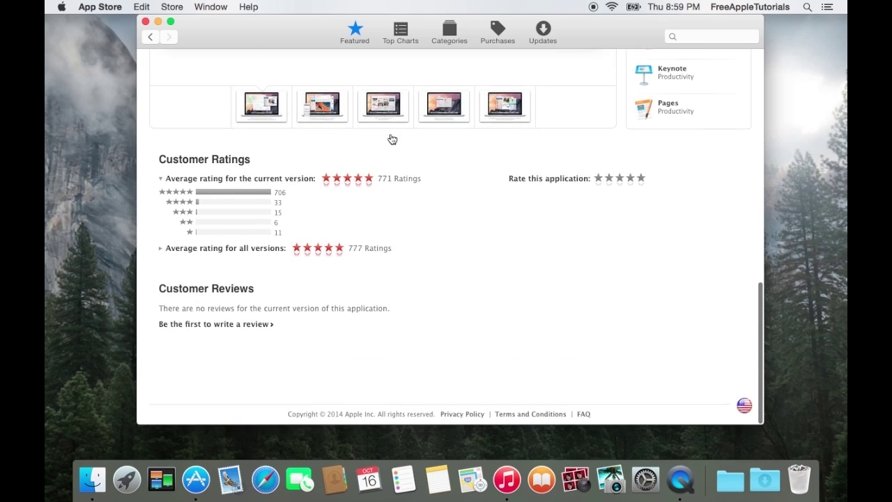
{"action": "scroll", "coordinate": [391, 137], "scroll_direction": "up", "scroll_amount": 3}
{"action": "scroll", "coordinate": [390, 137], "scroll_direction": "up", "scroll_amount": 10}
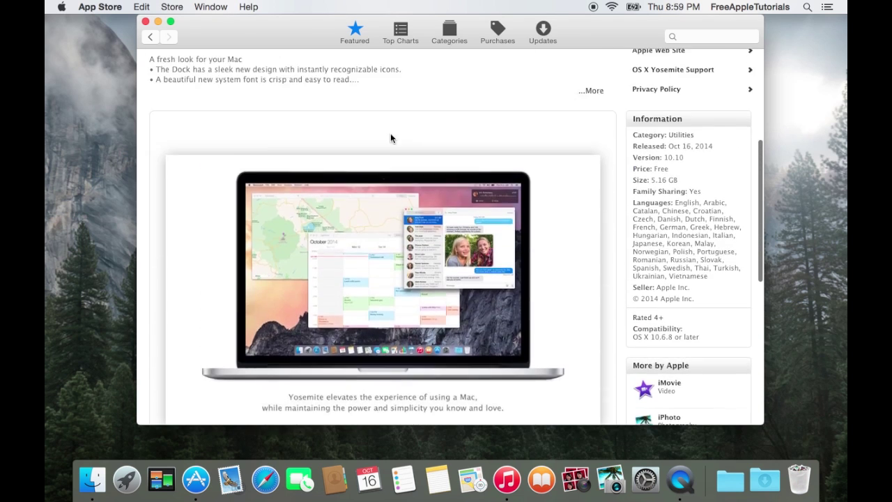
{"action": "scroll", "coordinate": [390, 137], "scroll_direction": "down", "scroll_amount": 15}
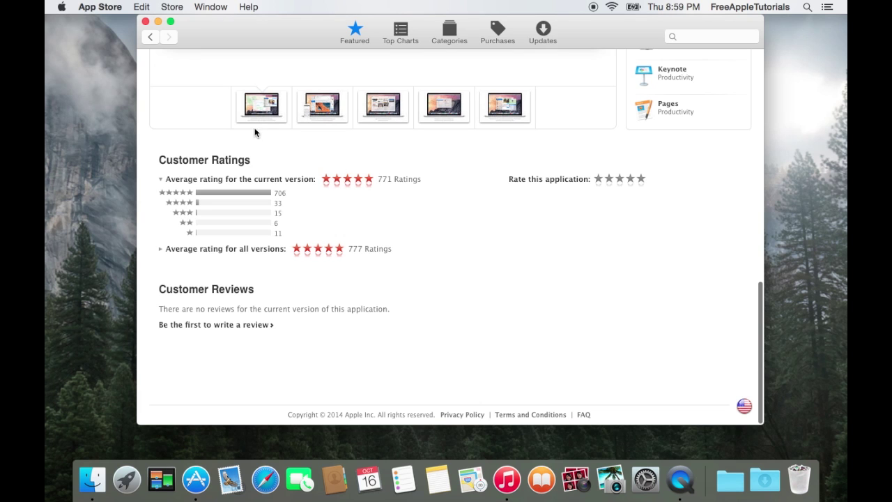
{"action": "left_click", "coordinate": [146, 22]}
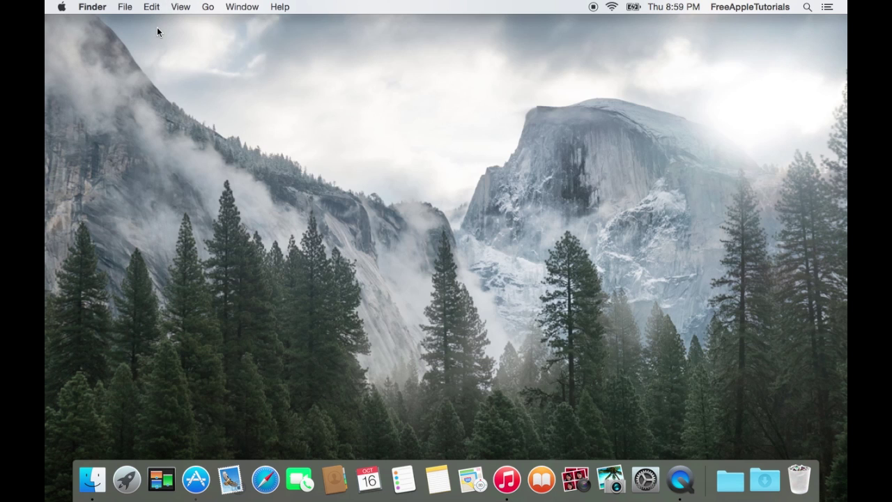
Switch Time Machine ON in System Preferences and cancel the backup-disk sheet.
{"action": "left_click", "coordinate": [60, 7]}
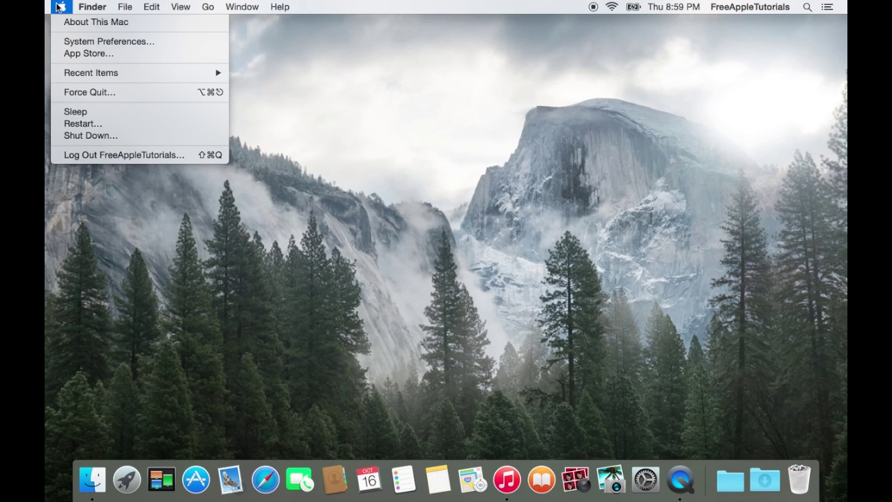
{"action": "left_click", "coordinate": [111, 42]}
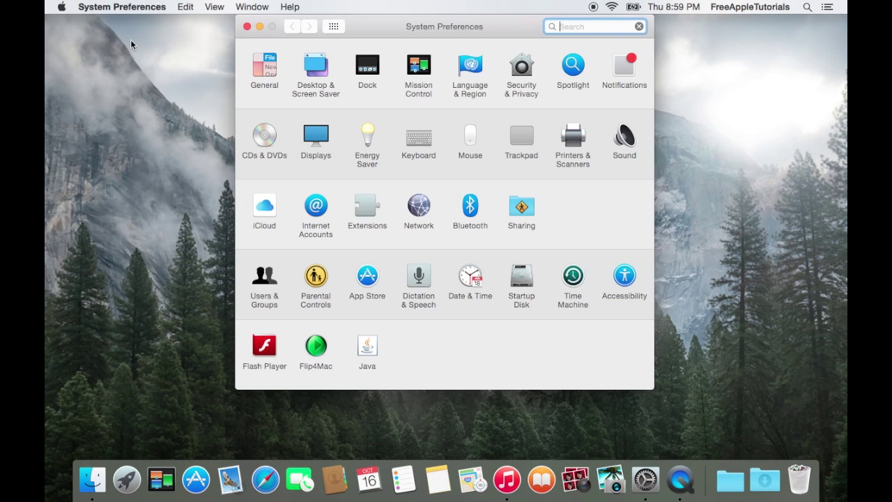
{"action": "left_click", "coordinate": [572, 277]}
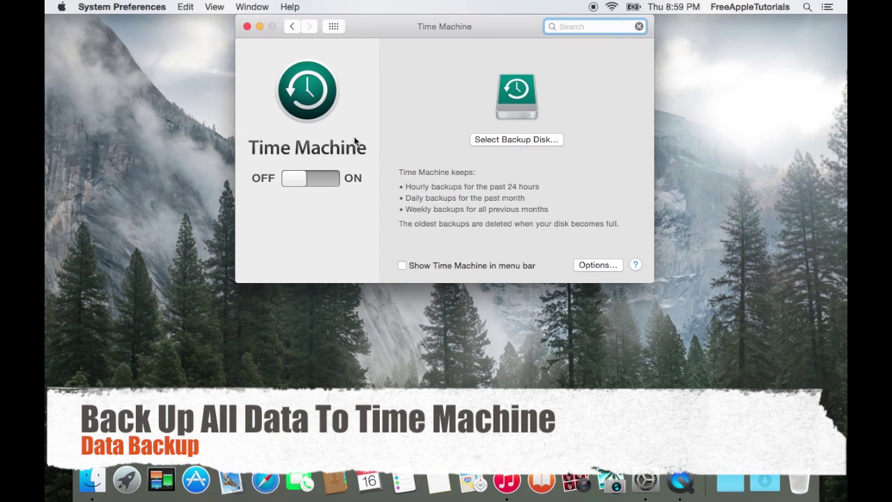
{"action": "left_click", "coordinate": [306, 178]}
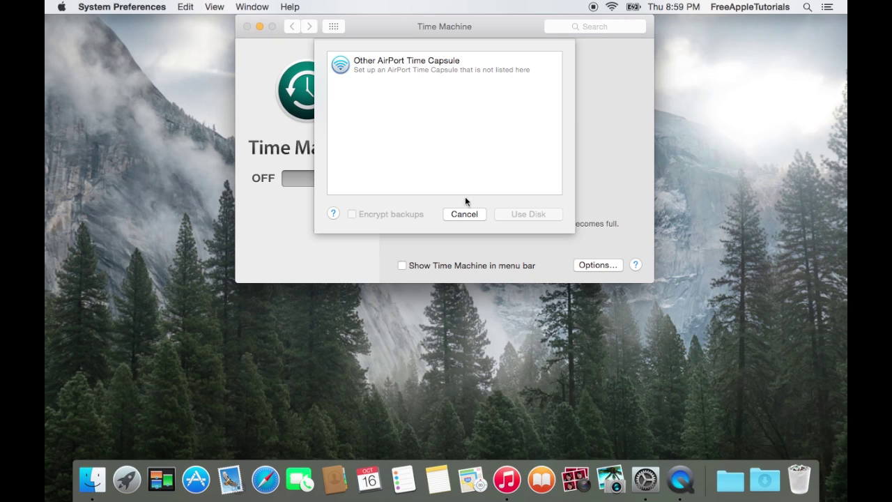
{"action": "left_click", "coordinate": [465, 214]}
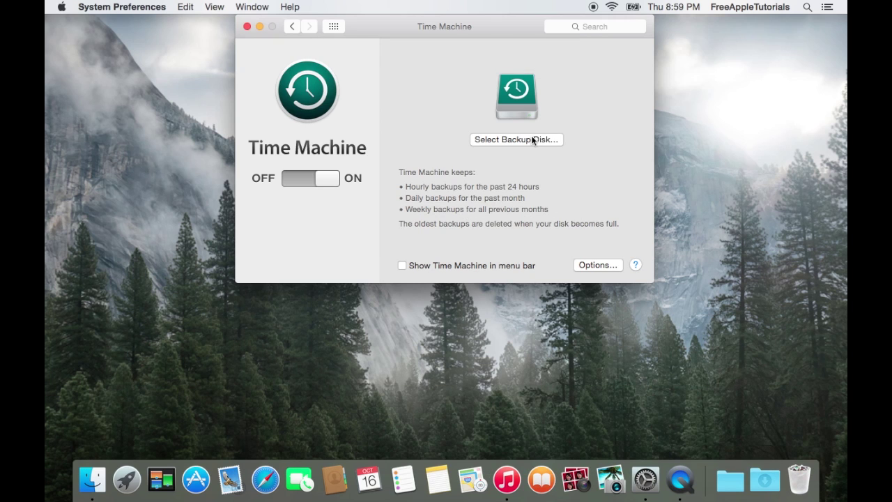
Dismiss the reopened backup disk list again and close System Preferences.
{"action": "left_click", "coordinate": [533, 139]}
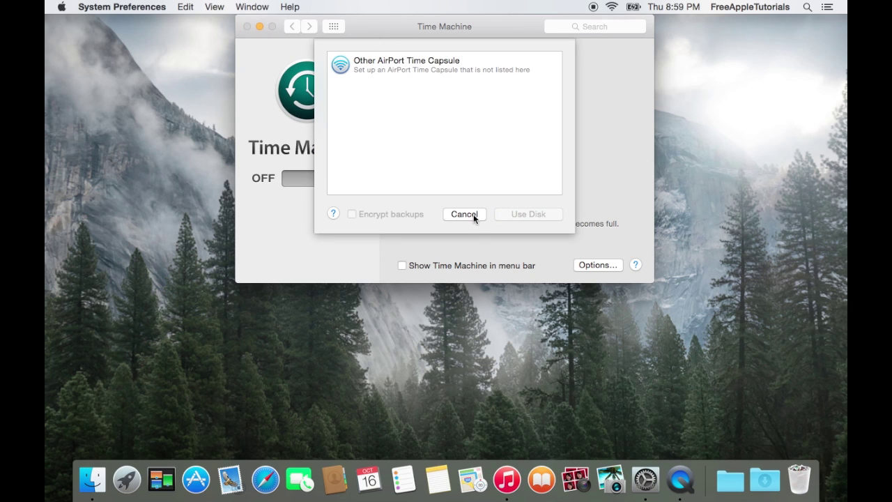
{"action": "left_click", "coordinate": [473, 214]}
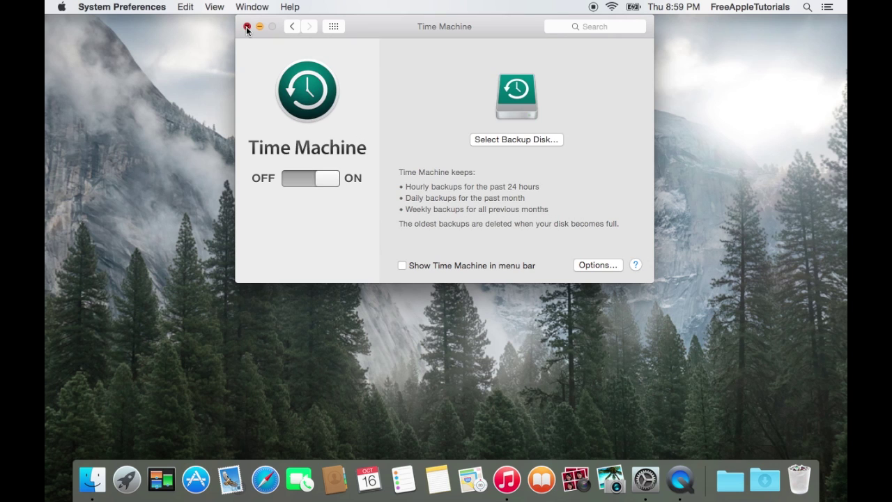
{"action": "left_click", "coordinate": [246, 28]}
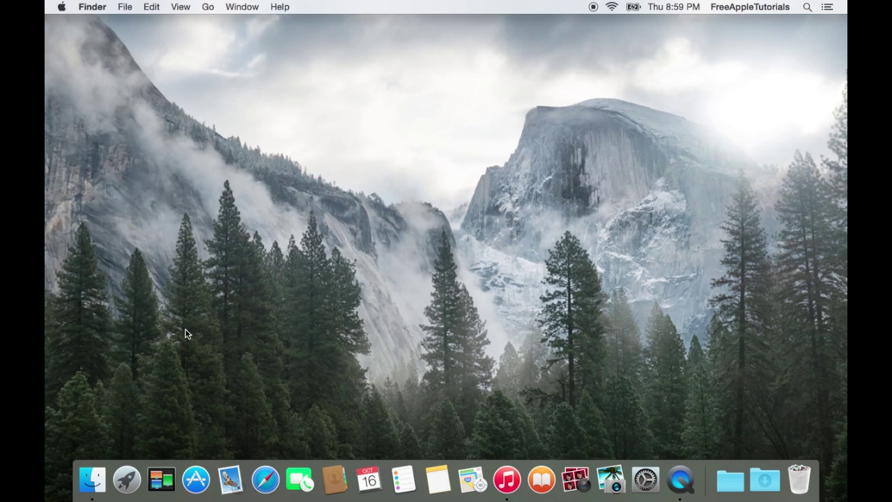
Relaunch the App Store, run UPDATE ALL on the Updates tab, then return to Featured.
{"action": "left_click", "coordinate": [205, 478]}
{"action": "left_click", "coordinate": [198, 478]}
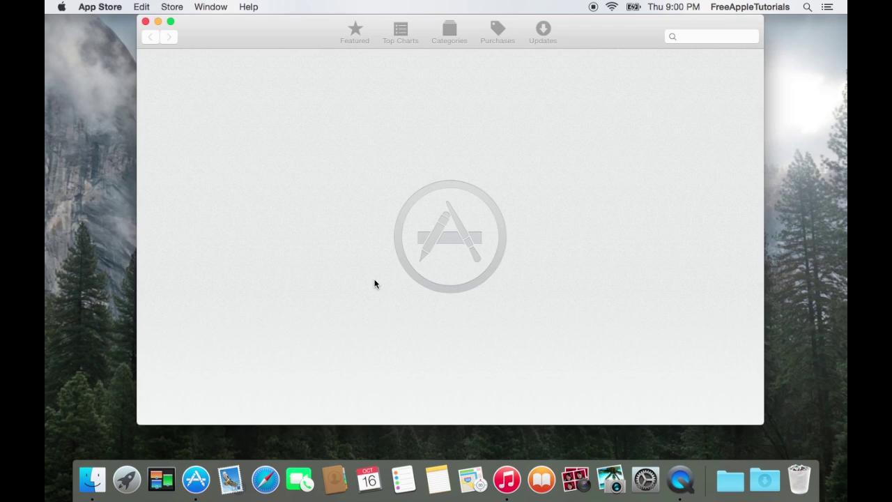
{"action": "left_click", "coordinate": [542, 35]}
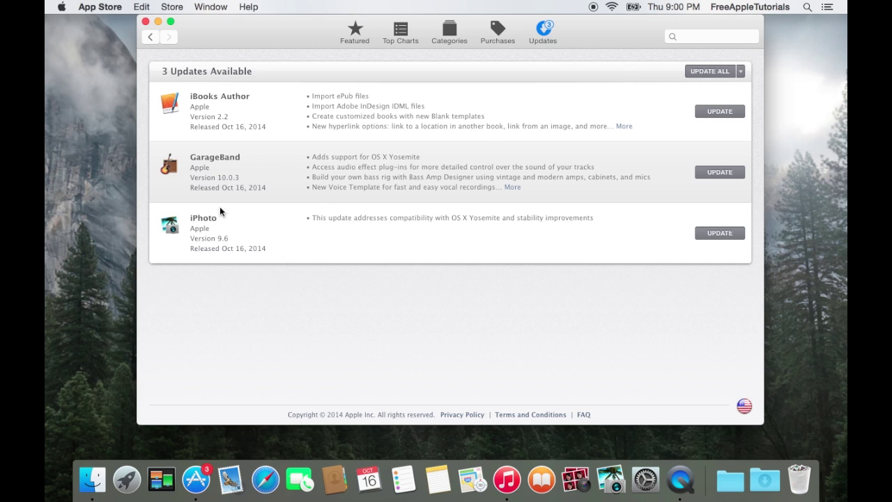
{"action": "left_click", "coordinate": [712, 73]}
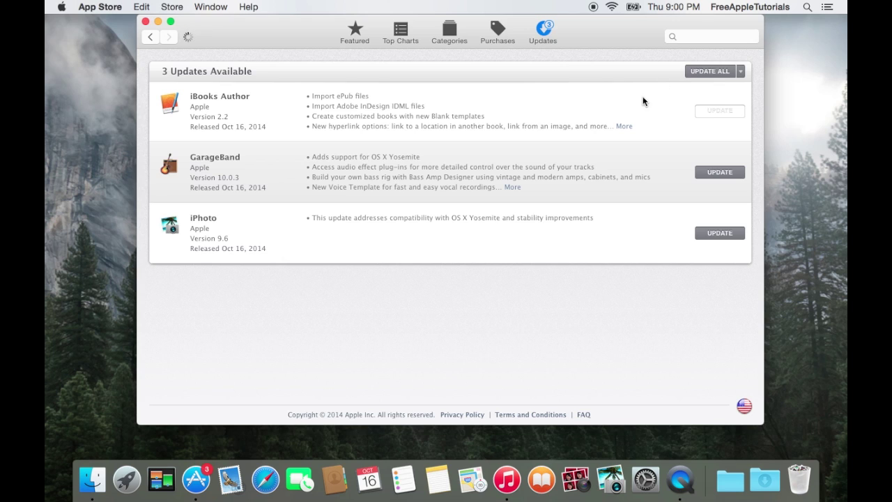
{"action": "left_click", "coordinate": [704, 73]}
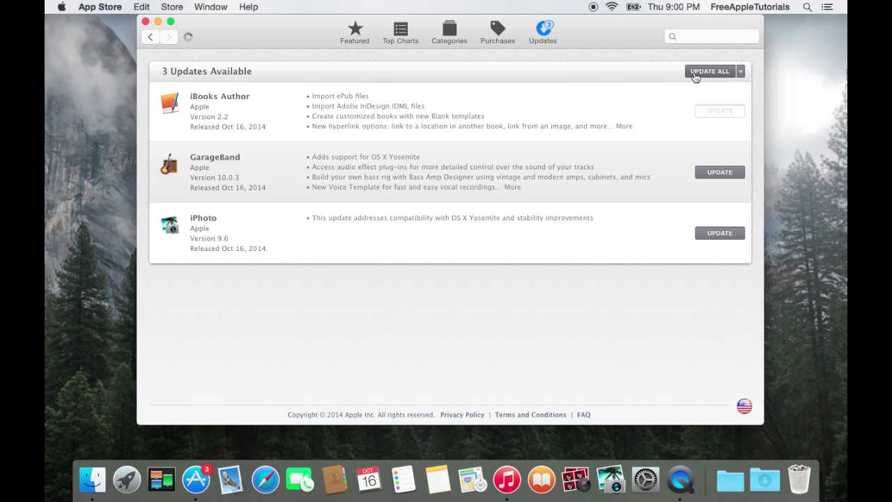
{"action": "left_click", "coordinate": [358, 30]}
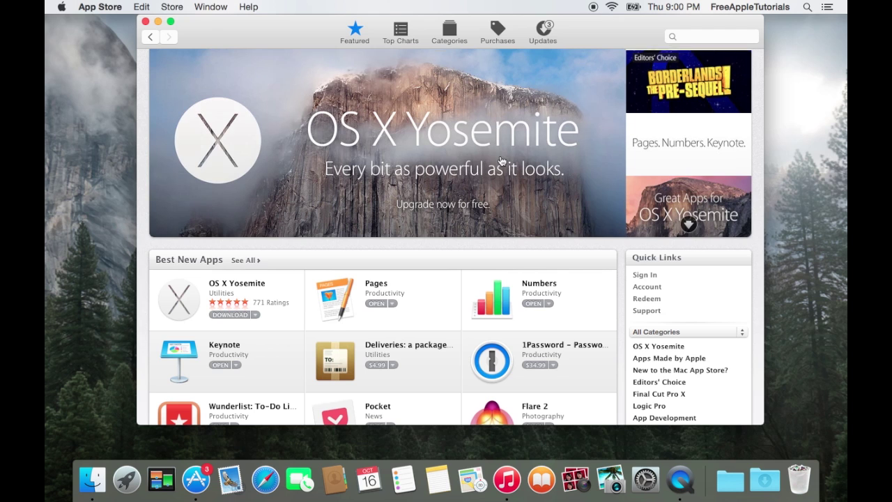
Search the store for 'Yosemi' and open the OS X Yosemite product page.
{"action": "scroll", "coordinate": [530, 150], "scroll_direction": "down", "scroll_amount": 3}
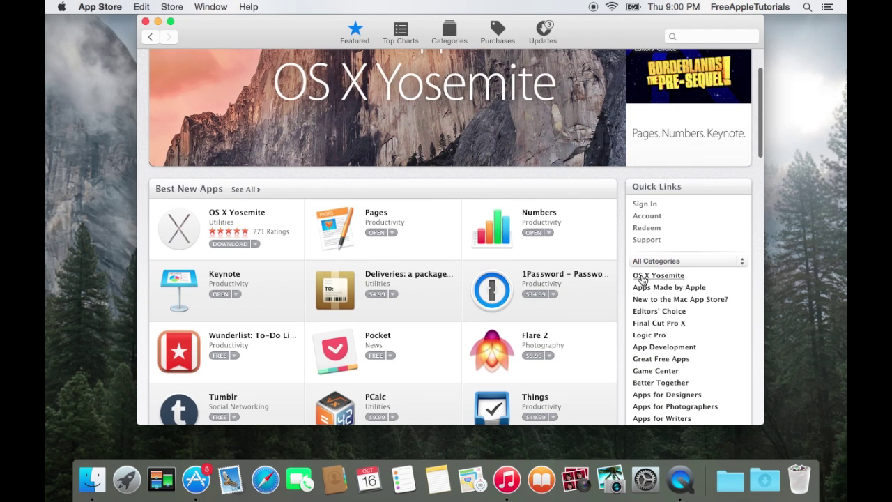
{"action": "scroll", "coordinate": [690, 279], "scroll_direction": "up", "scroll_amount": 3}
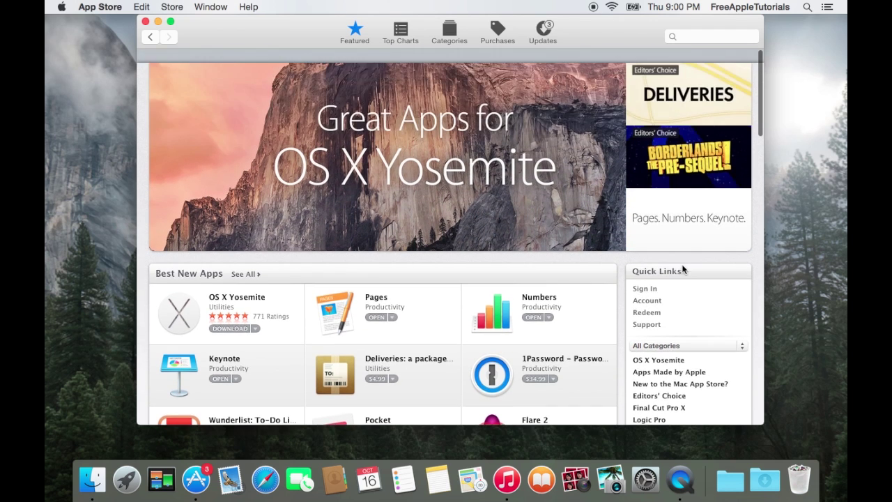
{"action": "left_click", "coordinate": [704, 35]}
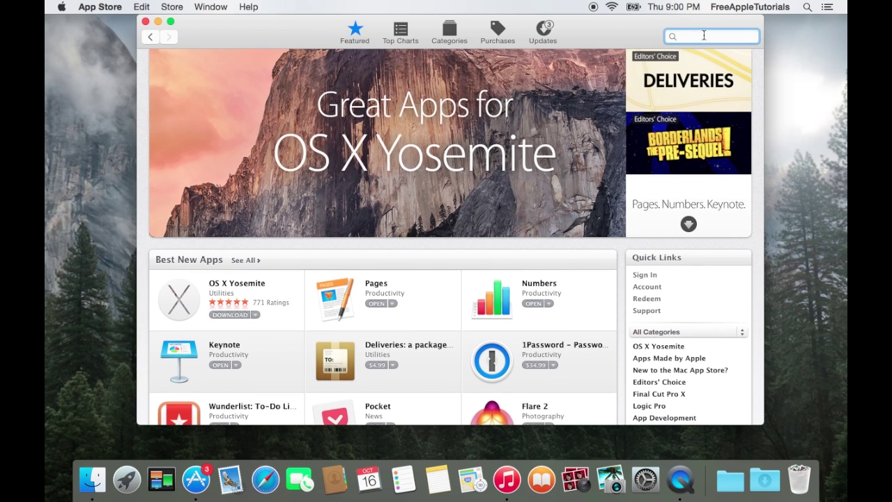
{"action": "type", "text": "Yosemite"}
{"action": "key", "text": "Return"}
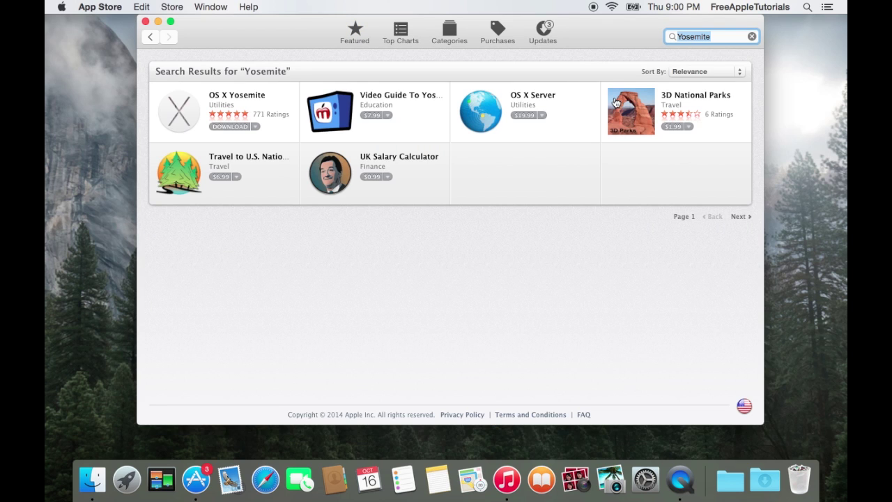
{"action": "left_click", "coordinate": [255, 97]}
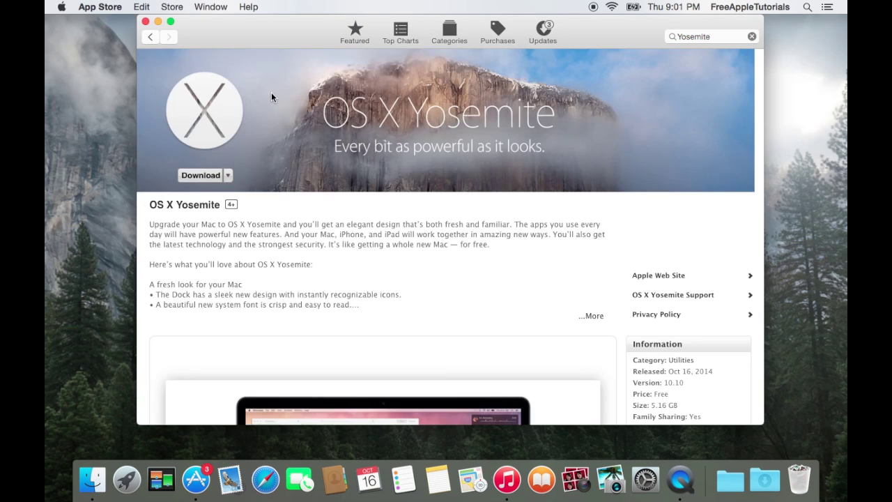
View the Handoff, Safari, Spotlight and Messages screenshots of OS X Yosemite.
{"action": "scroll", "coordinate": [401, 159], "scroll_direction": "down", "scroll_amount": 10}
{"action": "scroll", "coordinate": [400, 159], "scroll_direction": "up", "scroll_amount": 3}
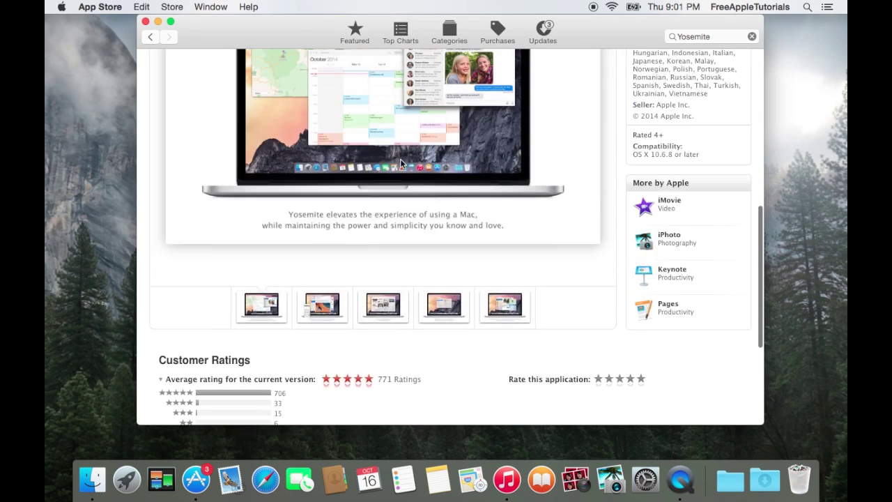
{"action": "scroll", "coordinate": [400, 158], "scroll_direction": "up", "scroll_amount": 4}
{"action": "scroll", "coordinate": [400, 158], "scroll_direction": "down", "scroll_amount": 1}
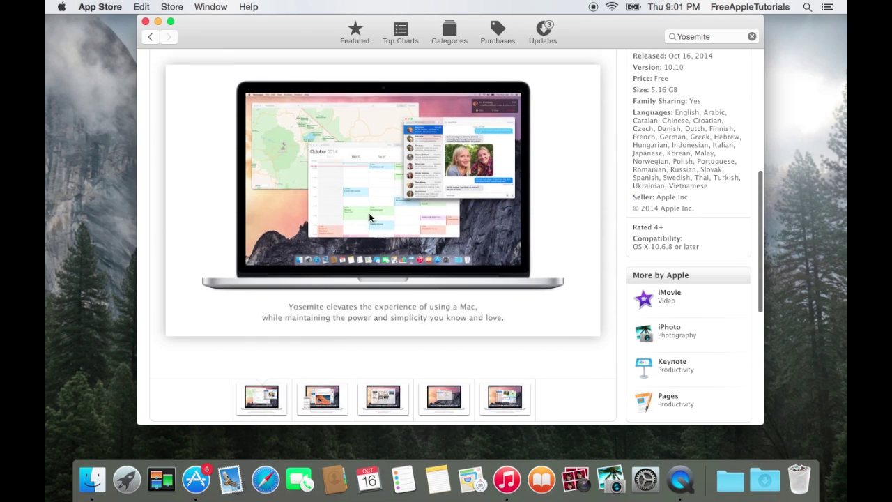
{"action": "left_click", "coordinate": [326, 387]}
{"action": "left_click", "coordinate": [382, 396]}
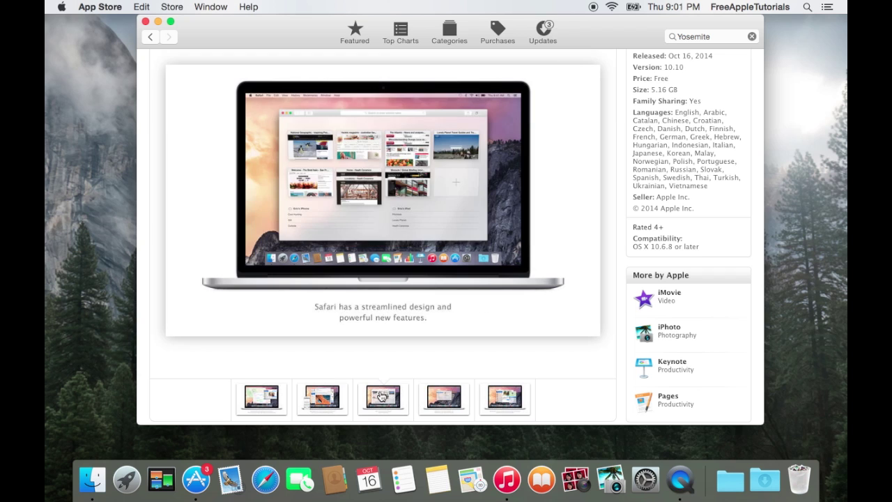
{"action": "left_click", "coordinate": [439, 396]}
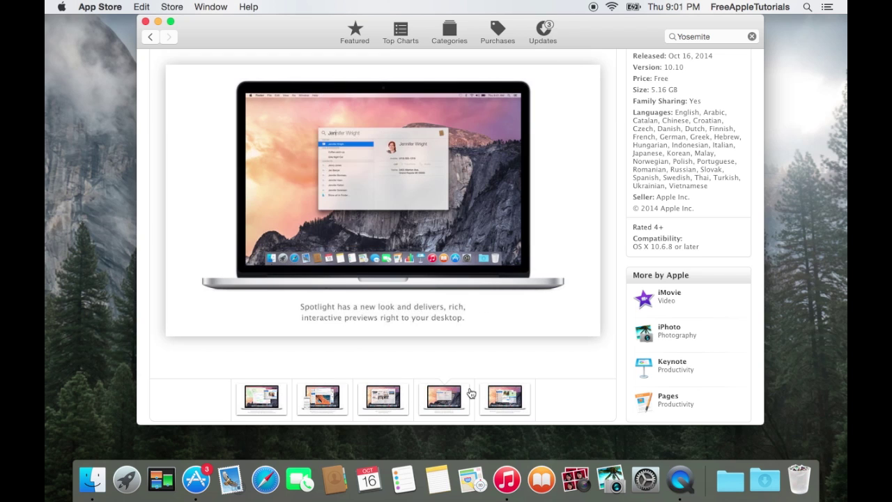
{"action": "left_click", "coordinate": [512, 394]}
Expand the full Yosemite description and scroll down to the customer ratings and reviews.
{"action": "scroll", "coordinate": [533, 274], "scroll_direction": "up", "scroll_amount": 4}
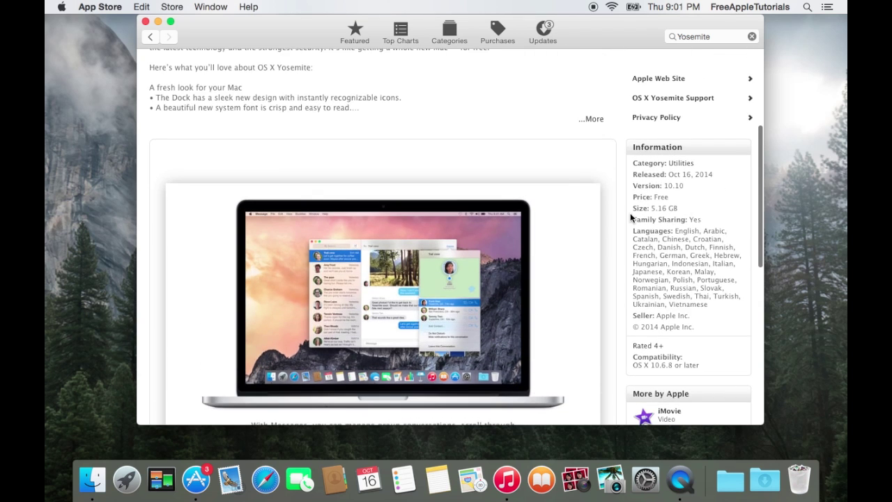
{"action": "scroll", "coordinate": [658, 215], "scroll_direction": "up", "scroll_amount": 6}
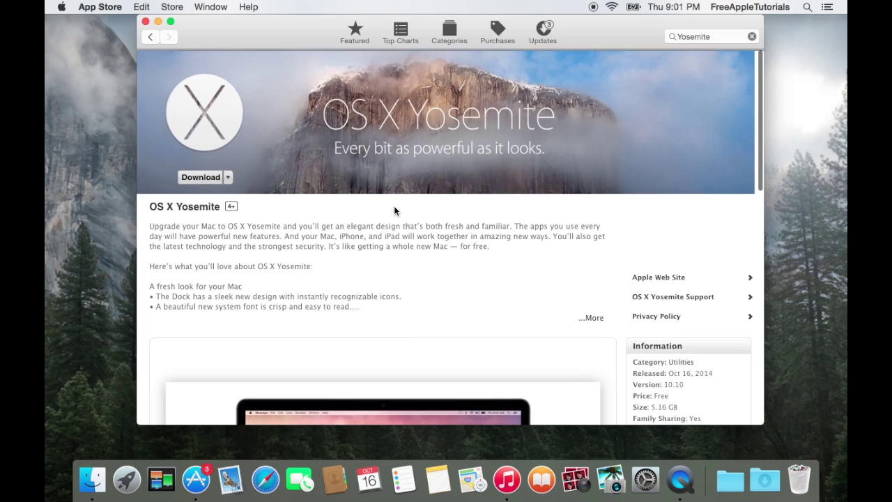
{"action": "left_click", "coordinate": [591, 318]}
{"action": "scroll", "coordinate": [426, 273], "scroll_direction": "down", "scroll_amount": 1}
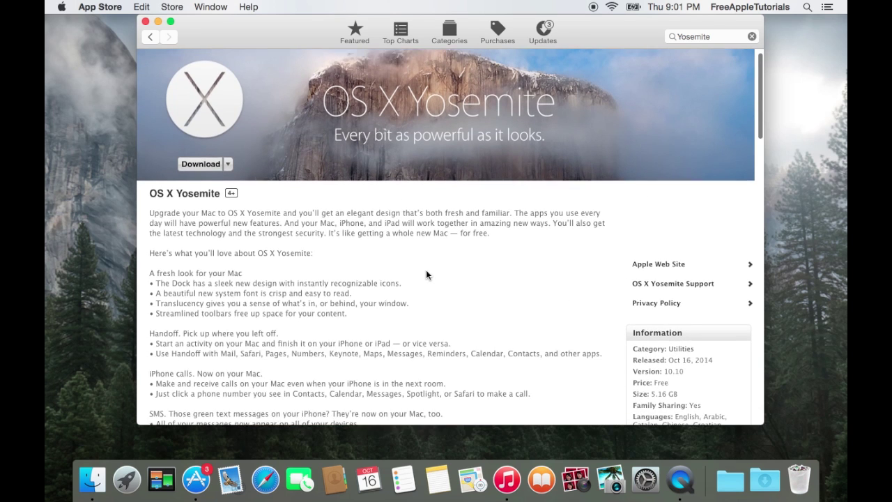
{"action": "scroll", "coordinate": [426, 274], "scroll_direction": "down", "scroll_amount": 7}
{"action": "scroll", "coordinate": [426, 274], "scroll_direction": "down", "scroll_amount": 3}
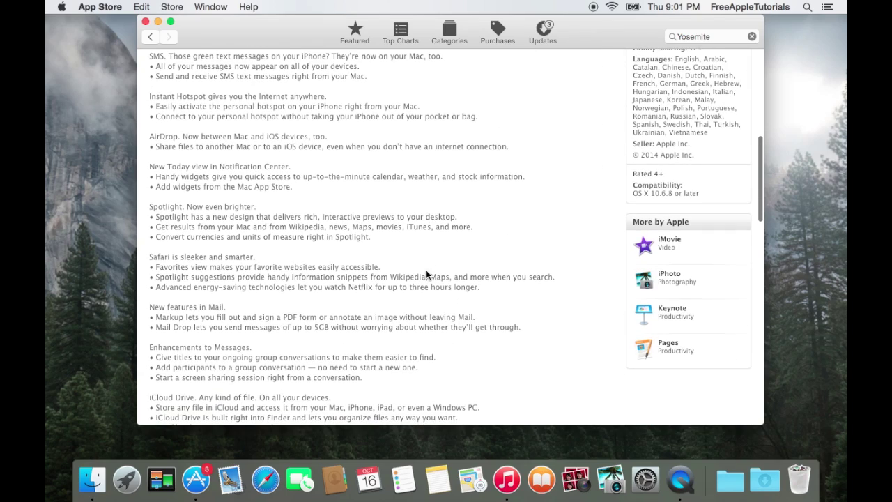
{"action": "scroll", "coordinate": [426, 272], "scroll_direction": "up", "scroll_amount": 5}
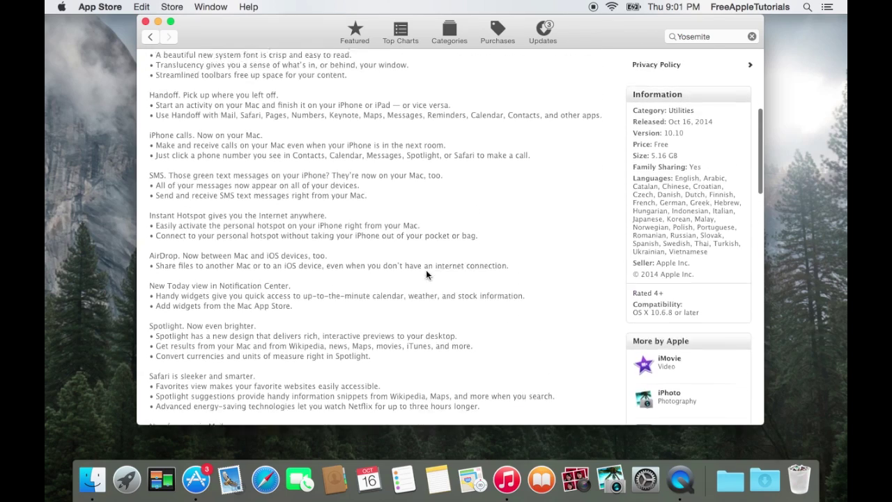
{"action": "scroll", "coordinate": [426, 273], "scroll_direction": "down", "scroll_amount": 6}
{"action": "scroll", "coordinate": [426, 274], "scroll_direction": "down", "scroll_amount": 5}
{"action": "scroll", "coordinate": [426, 274], "scroll_direction": "up", "scroll_amount": 7}
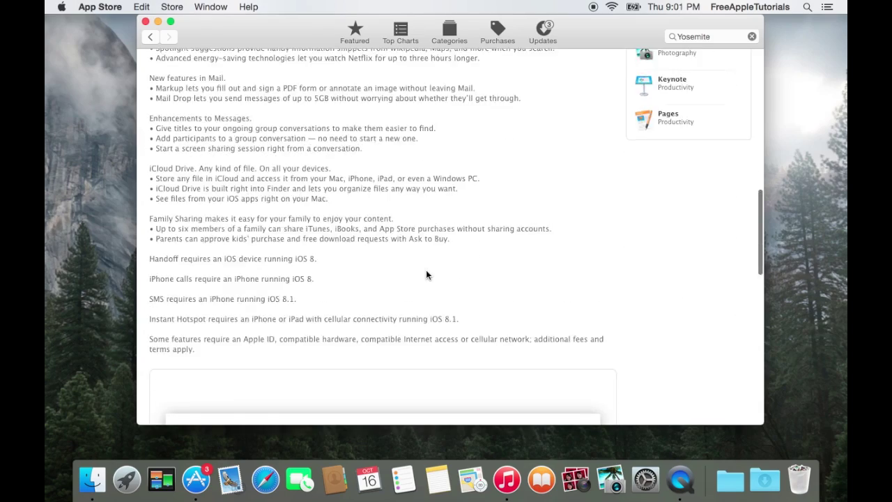
{"action": "scroll", "coordinate": [426, 274], "scroll_direction": "down", "scroll_amount": 8}
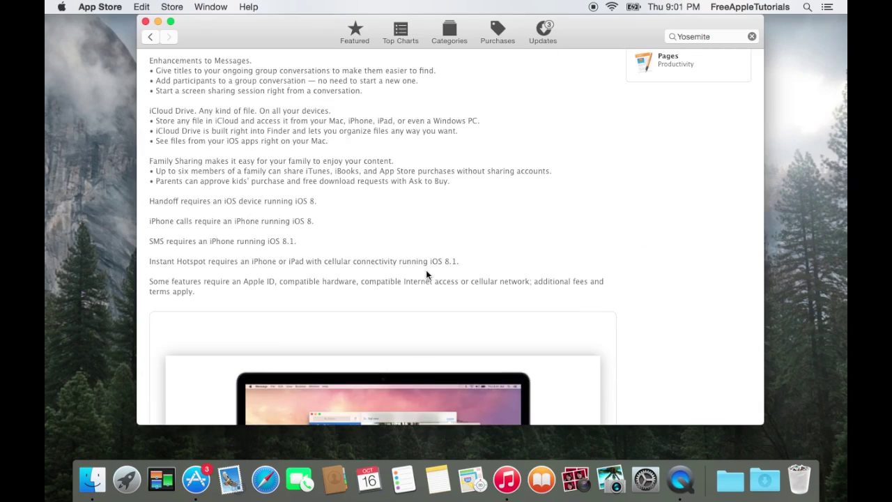
{"action": "scroll", "coordinate": [427, 274], "scroll_direction": "up", "scroll_amount": 9}
{"action": "scroll", "coordinate": [426, 274], "scroll_direction": "up", "scroll_amount": 8}
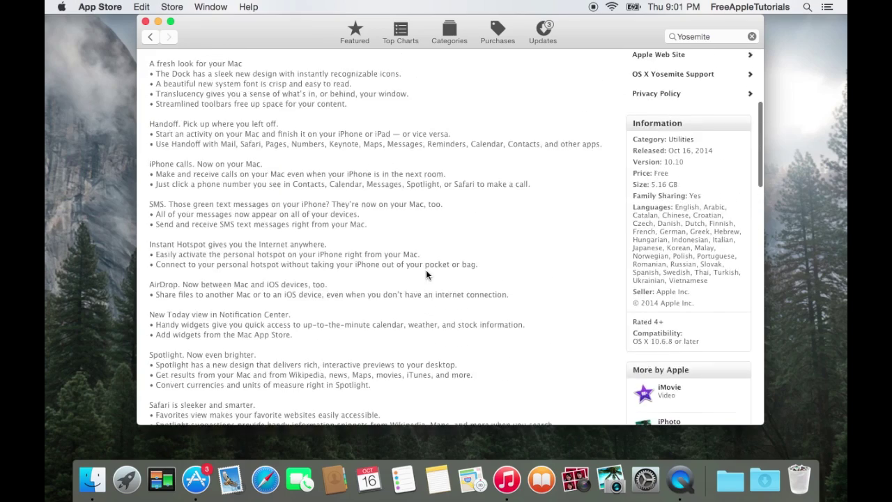
{"action": "scroll", "coordinate": [426, 273], "scroll_direction": "down", "scroll_amount": 20}
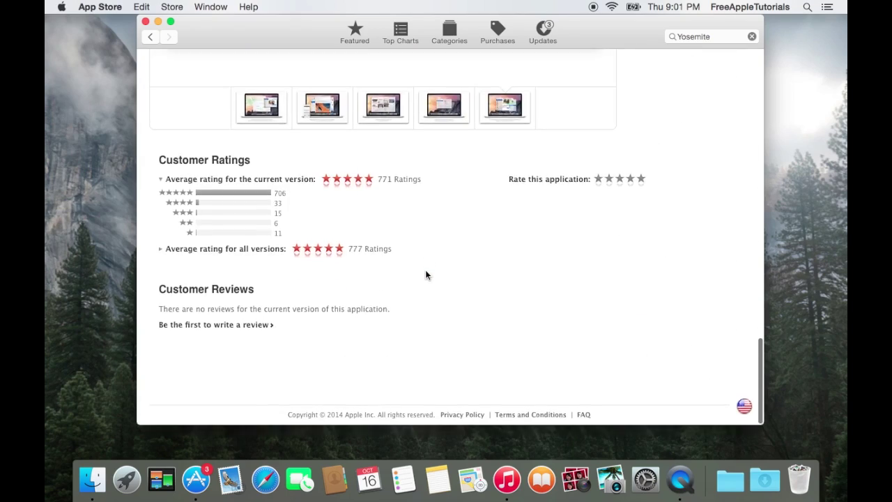
Try UPDATE on iBooks Author and GarageBand, cancel both sign-in prompts, and close the store.
{"action": "left_click", "coordinate": [538, 35]}
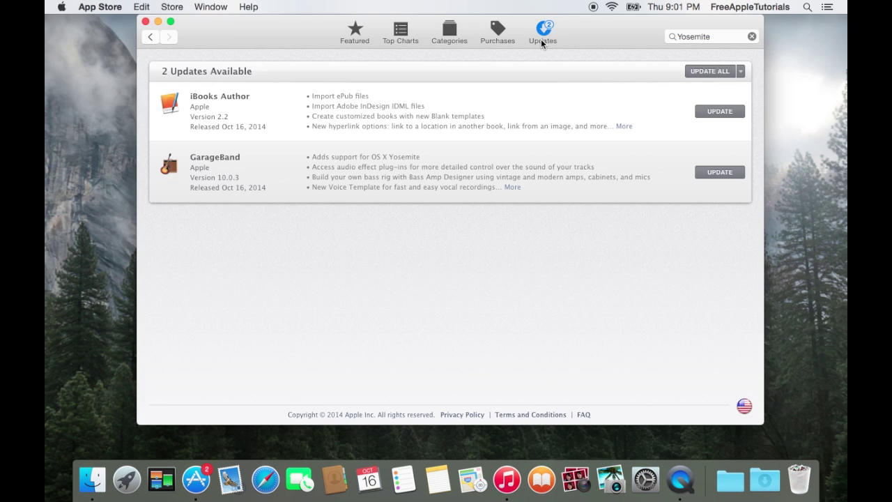
{"action": "left_click", "coordinate": [709, 113]}
{"action": "left_click", "coordinate": [725, 173]}
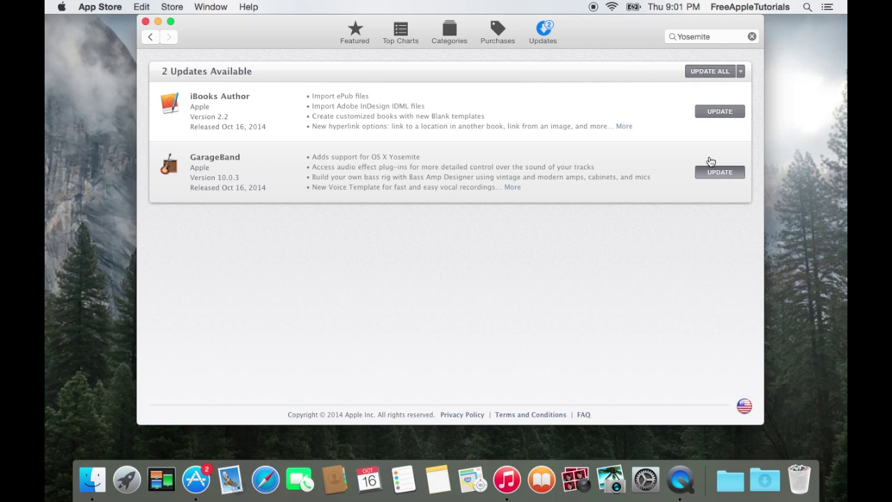
{"action": "left_click", "coordinate": [551, 142]}
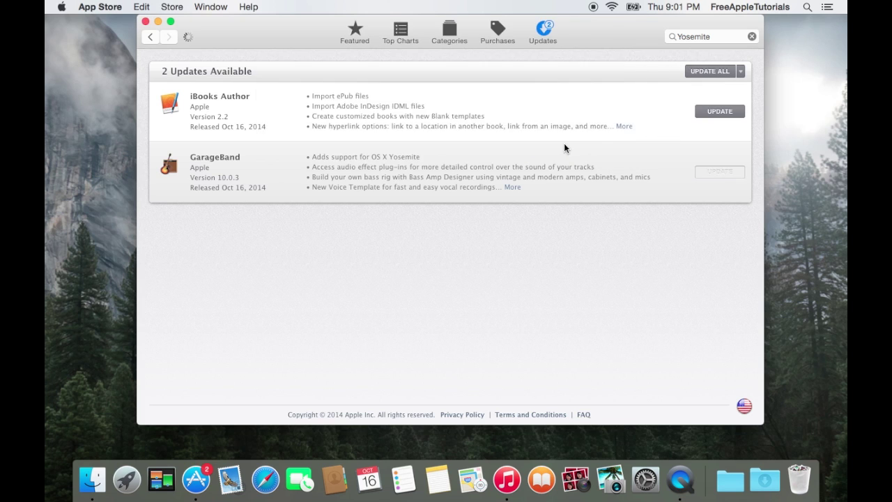
{"action": "left_click", "coordinate": [544, 143]}
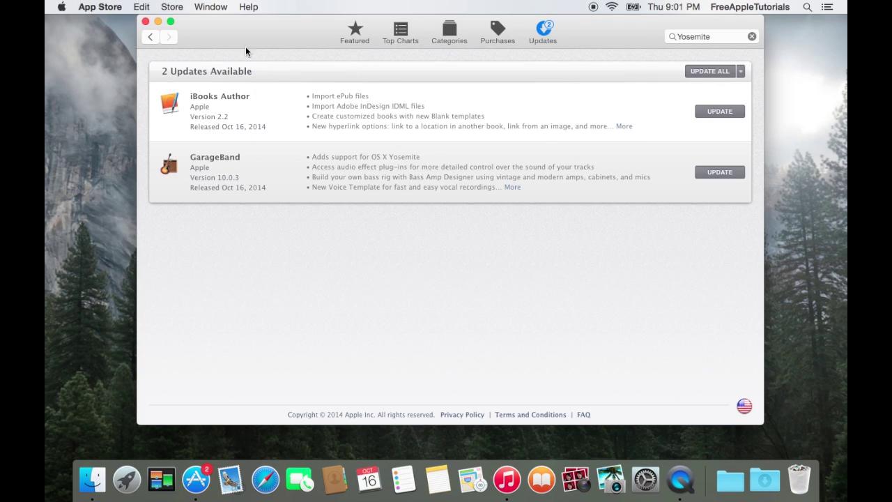
{"action": "left_click", "coordinate": [145, 22]}
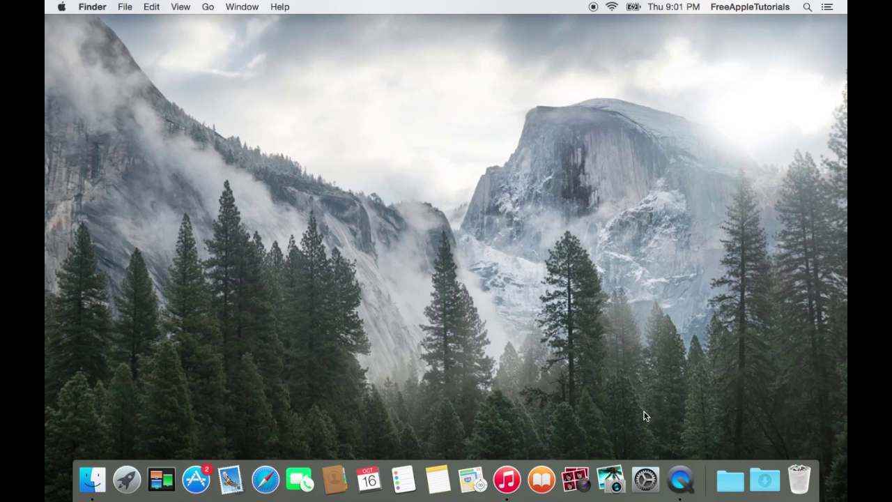
{"action": "left_click", "coordinate": [90, 478]}
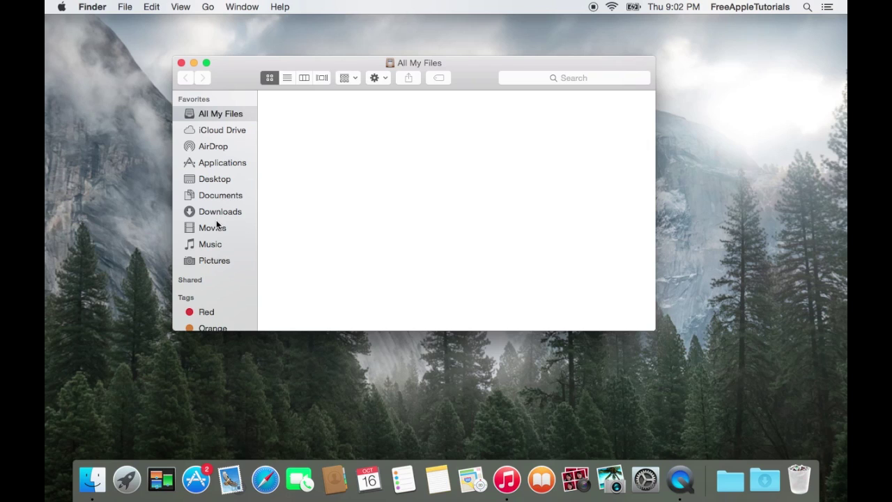
{"action": "left_click", "coordinate": [216, 259]}
{"action": "left_click", "coordinate": [216, 245]}
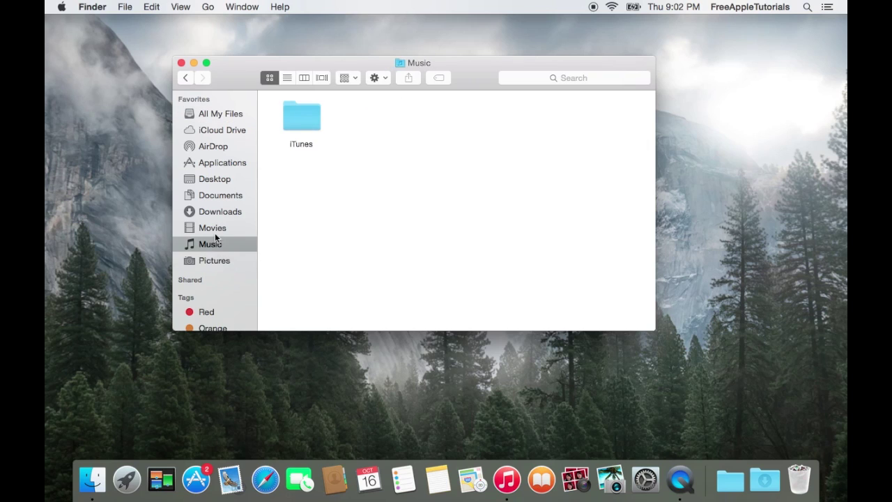
{"action": "left_click", "coordinate": [216, 228]}
{"action": "left_click", "coordinate": [217, 200]}
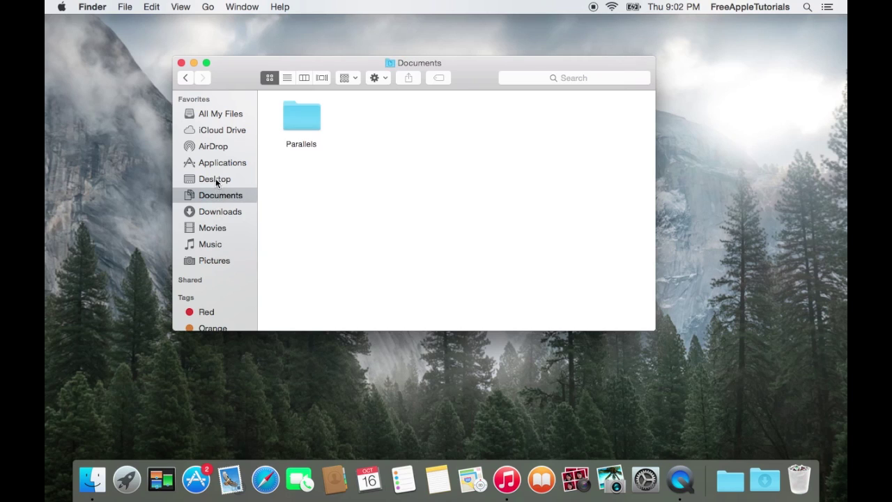
{"action": "left_click", "coordinate": [216, 179]}
{"action": "left_click", "coordinate": [180, 63]}
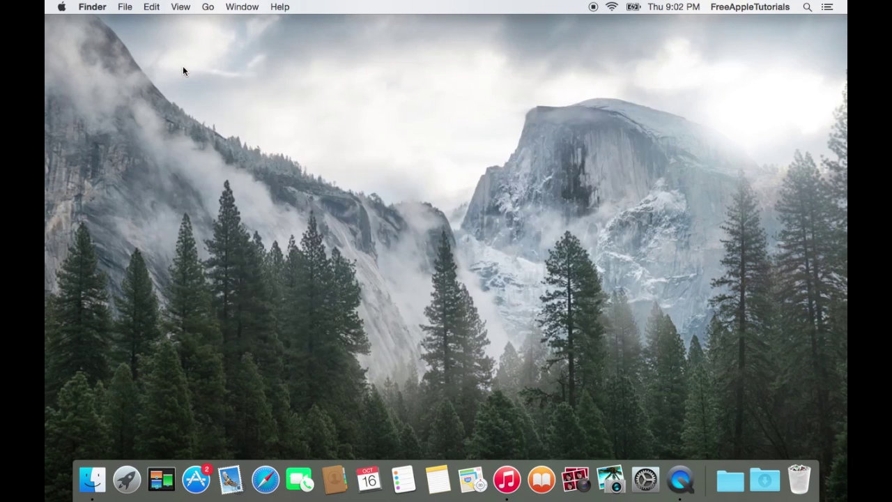
{"action": "left_click", "coordinate": [208, 7]}
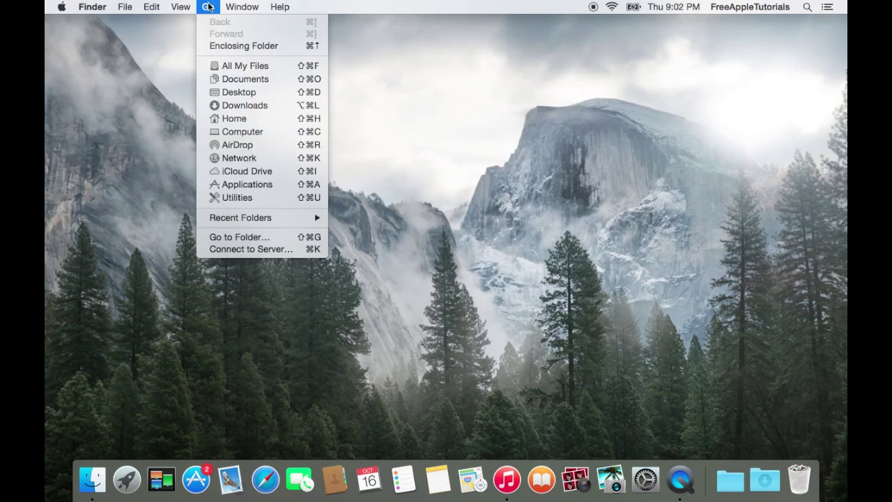
{"action": "left_click", "coordinate": [237, 130]}
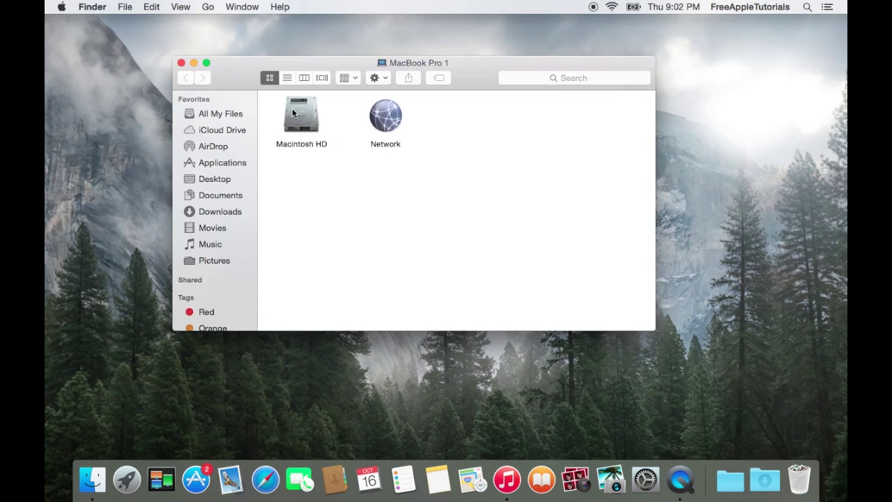
{"action": "left_click", "coordinate": [181, 63]}
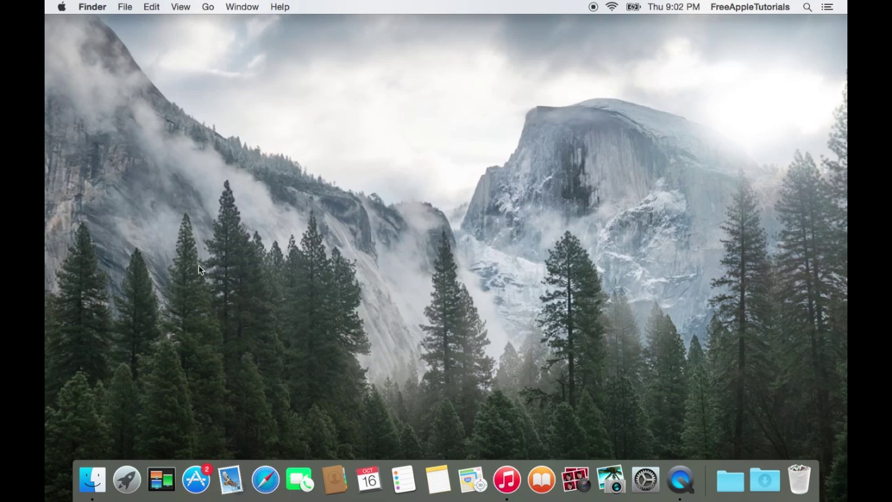
Reopen the App Store and scroll to bring OS X Yosemite's free Download button into view.
{"action": "left_click", "coordinate": [198, 481]}
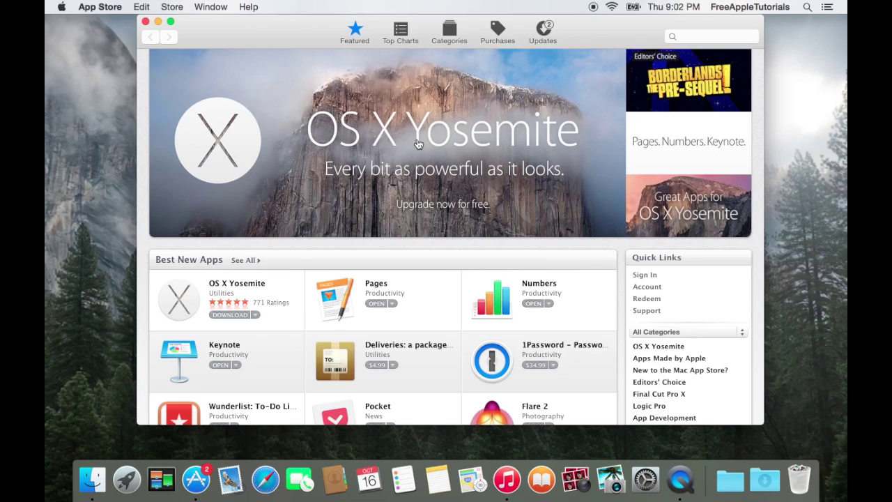
{"action": "scroll", "coordinate": [418, 145], "scroll_direction": "down", "scroll_amount": 15}
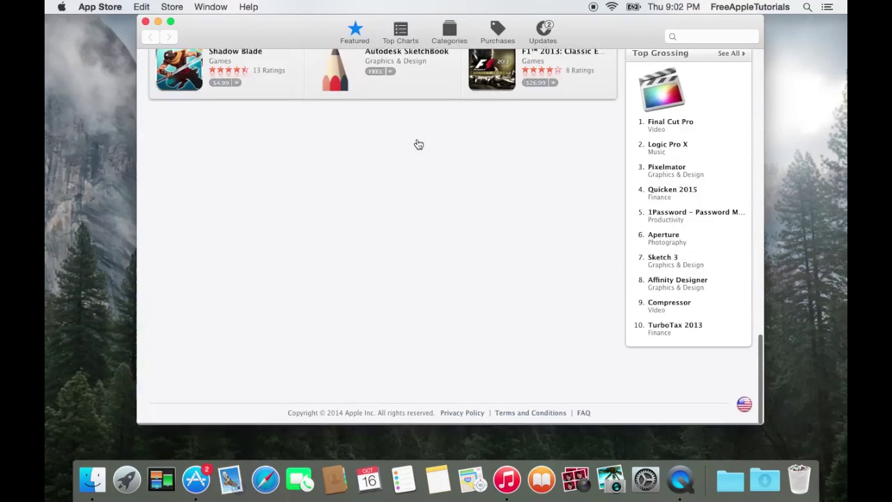
{"action": "scroll", "coordinate": [418, 145], "scroll_direction": "up", "scroll_amount": 15}
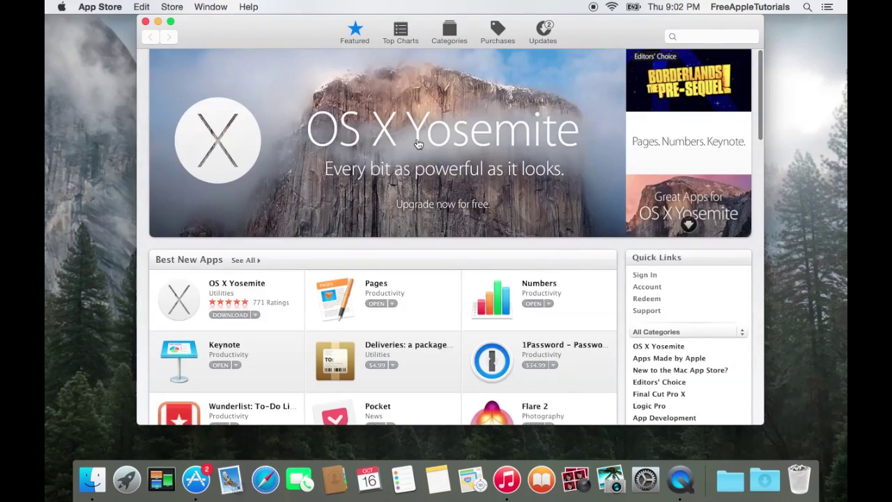
{"action": "scroll", "coordinate": [418, 144], "scroll_direction": "down", "scroll_amount": 15}
{"action": "scroll", "coordinate": [418, 144], "scroll_direction": "up", "scroll_amount": 5}
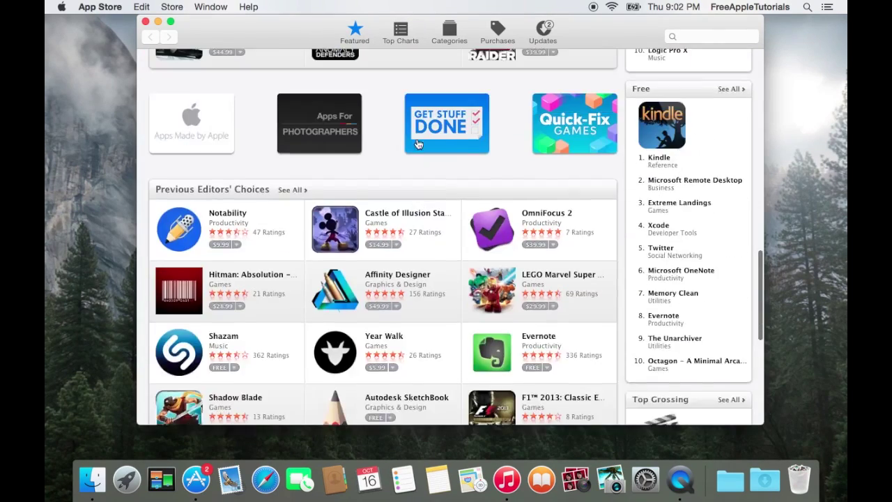
{"action": "scroll", "coordinate": [418, 145], "scroll_direction": "up", "scroll_amount": 10}
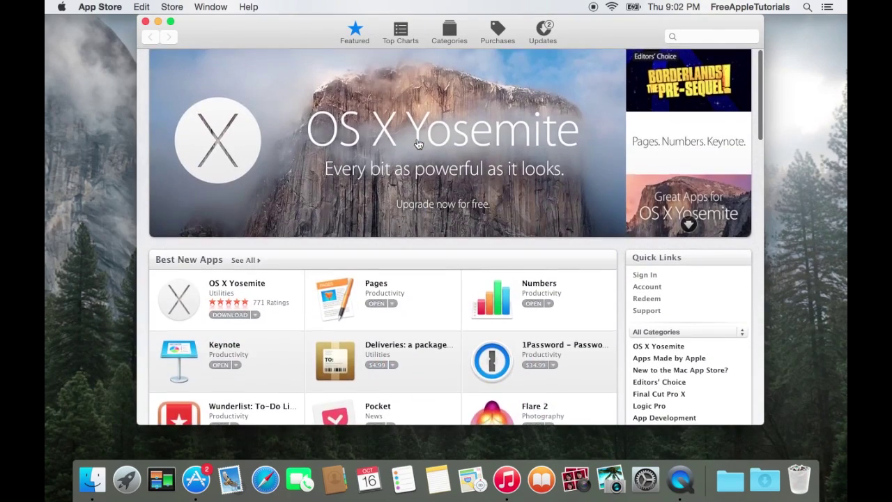
{"action": "scroll", "coordinate": [293, 200], "scroll_direction": "down", "scroll_amount": 2}
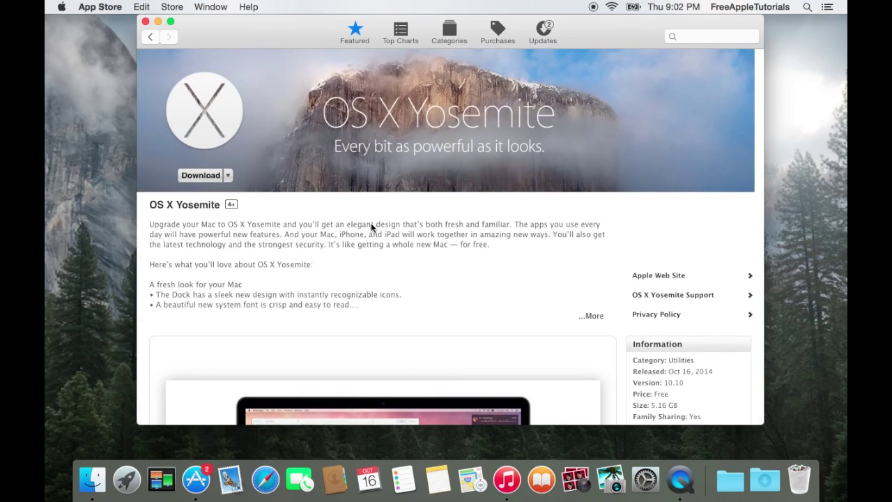
{"action": "scroll", "coordinate": [259, 151], "scroll_direction": "down", "scroll_amount": 4}
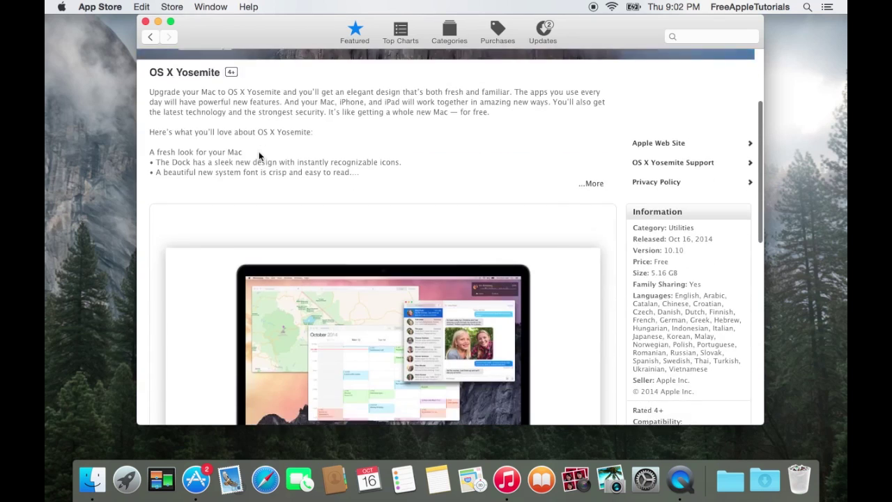
{"action": "scroll", "coordinate": [258, 153], "scroll_direction": "down", "scroll_amount": 10}
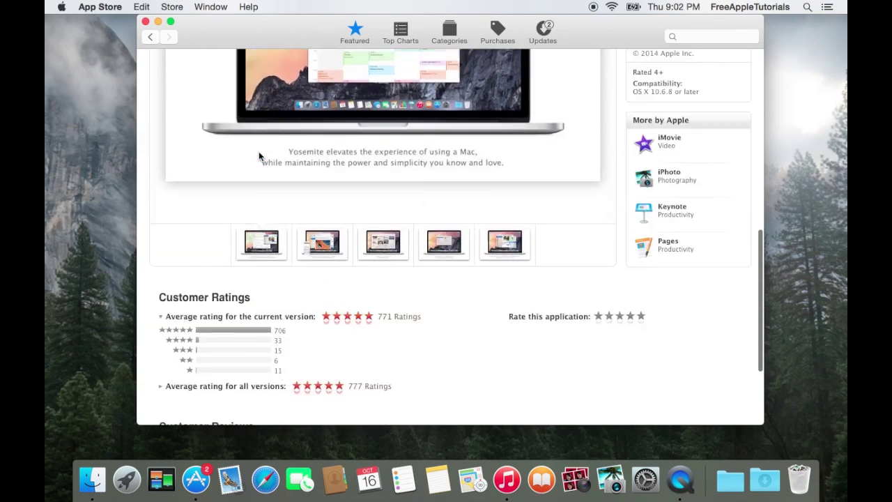
{"action": "scroll", "coordinate": [258, 152], "scroll_direction": "down", "scroll_amount": 5}
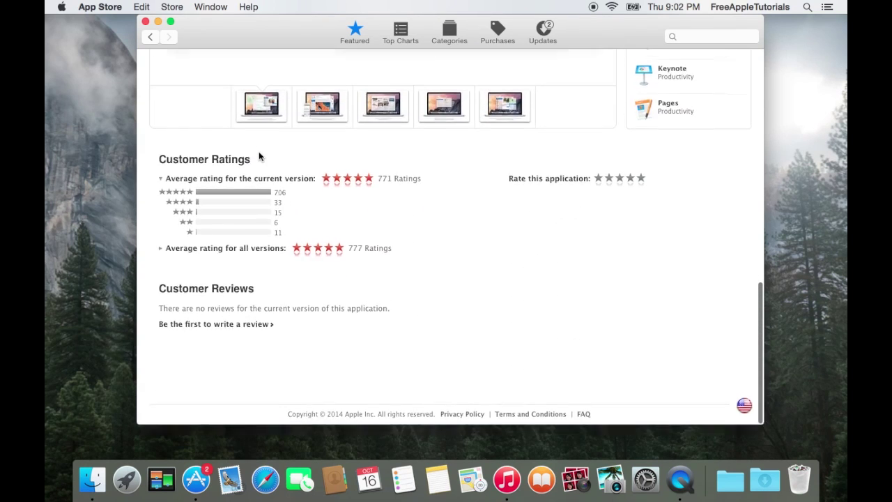
{"action": "scroll", "coordinate": [258, 151], "scroll_direction": "up", "scroll_amount": 13}
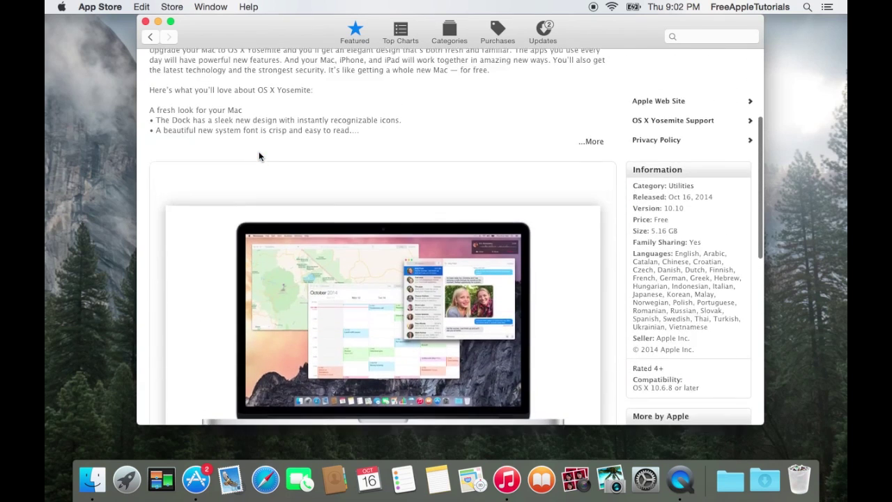
{"action": "scroll", "coordinate": [259, 154], "scroll_direction": "up", "scroll_amount": 6}
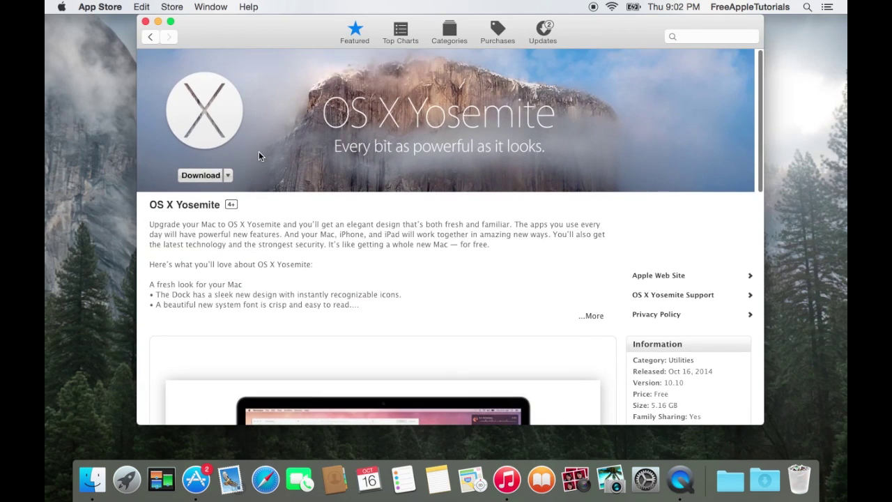